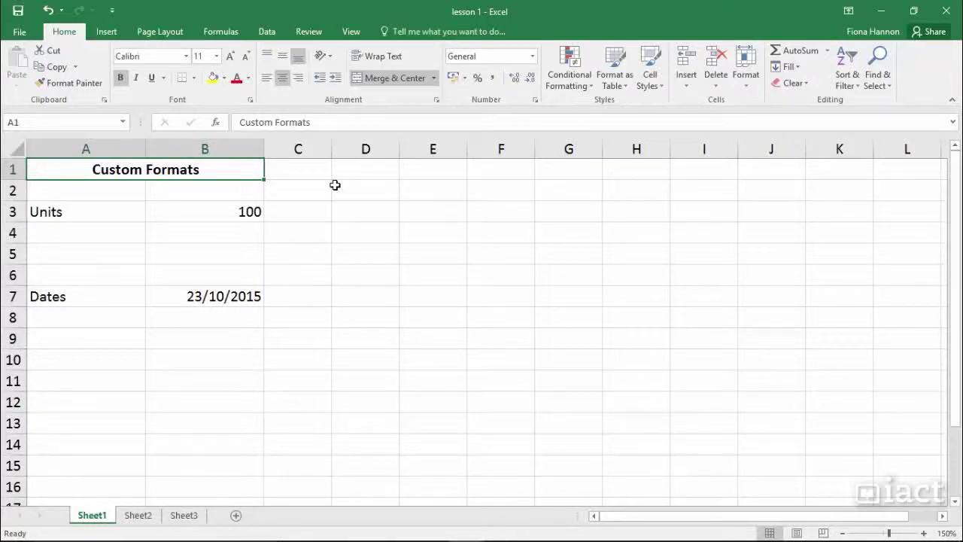
- Review the built-in number formats available for the units value in cell B3
click(216, 212)
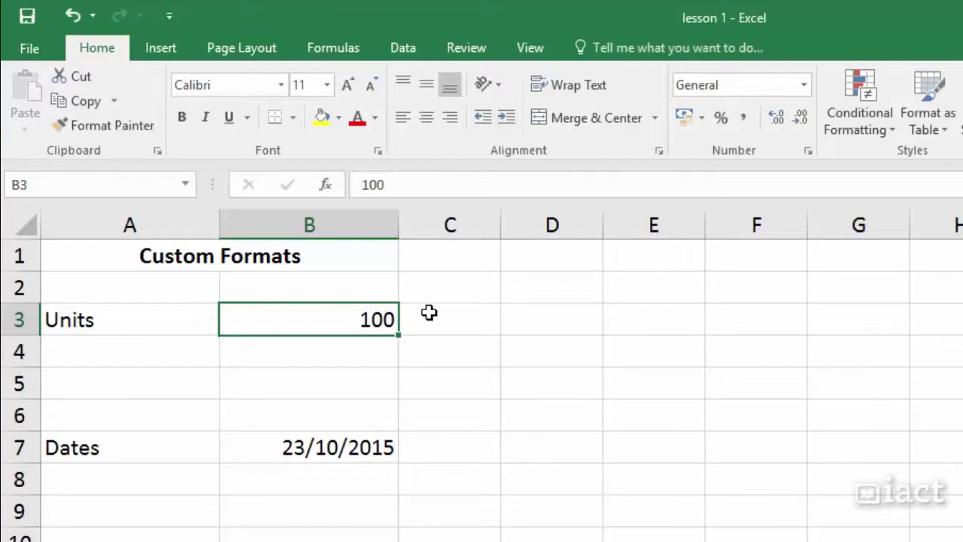
click(805, 85)
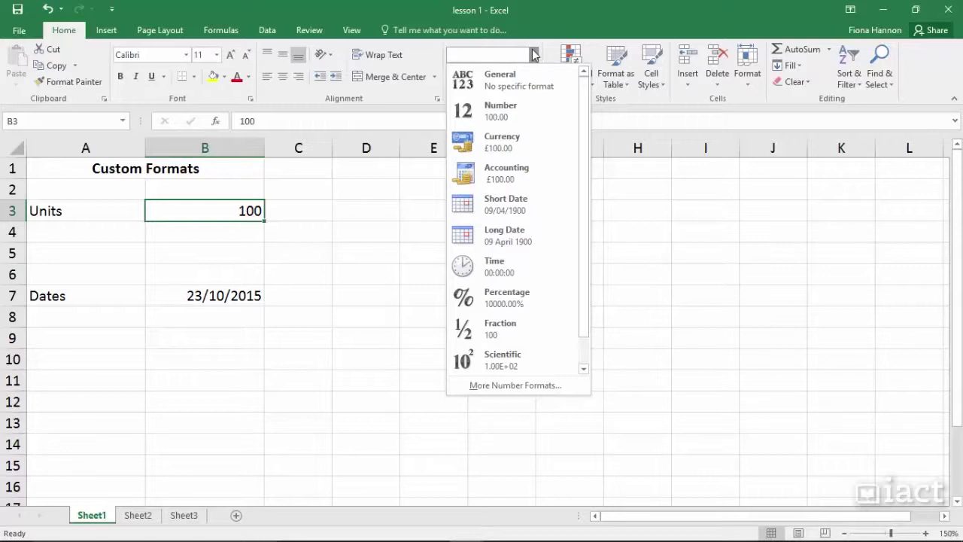
click(533, 54)
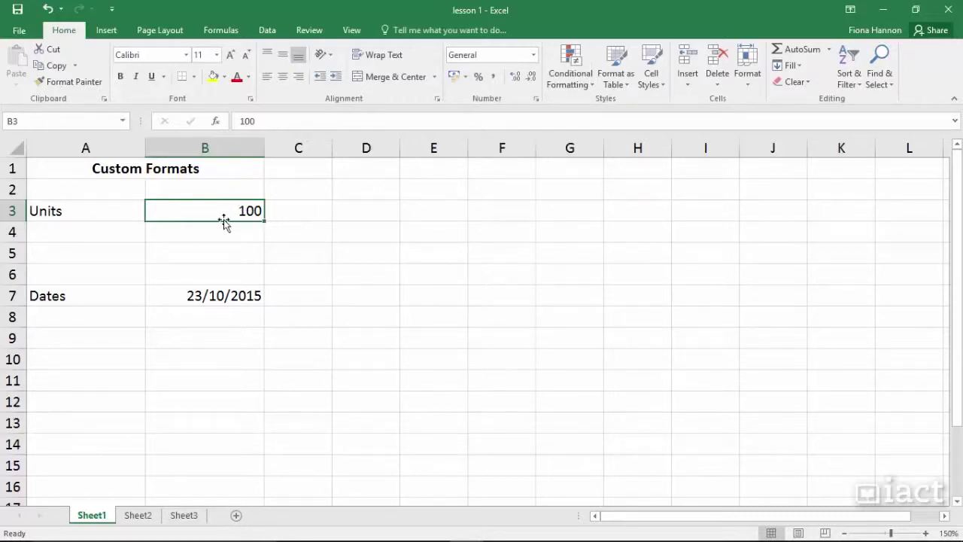
- Replace the content of cell B3 with the text 100 units
text(100 uni)
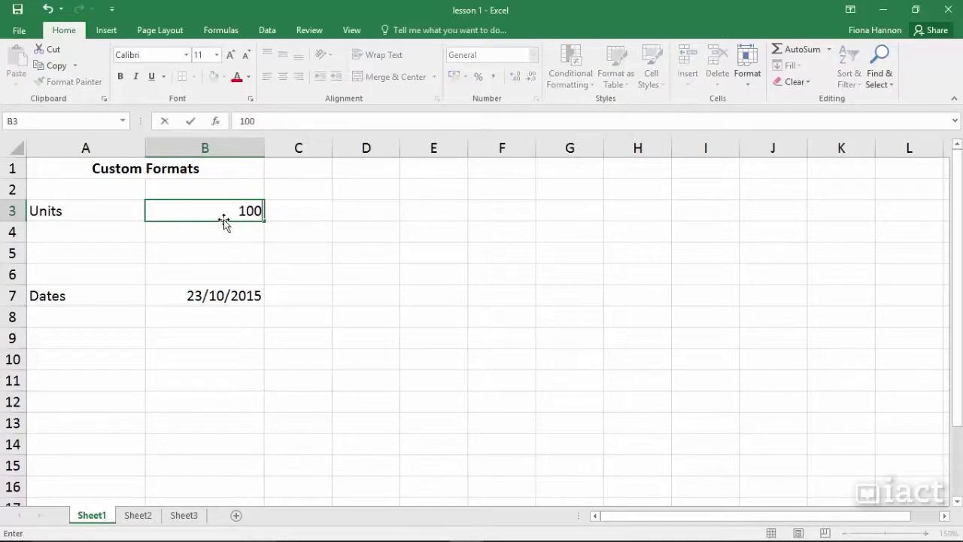
text(ts)
key(Return)
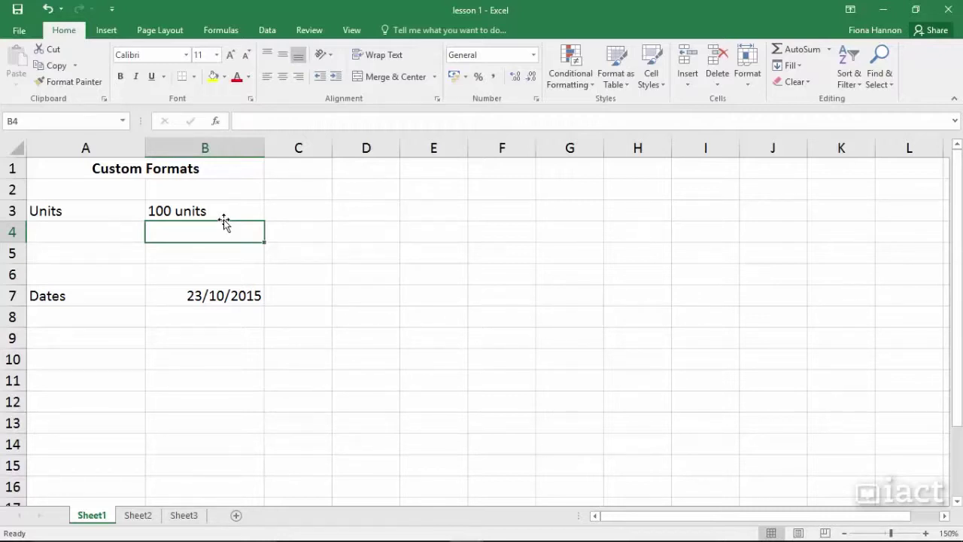
- Remove the word units from cell B3 so that it holds only the number 100
key(Up)
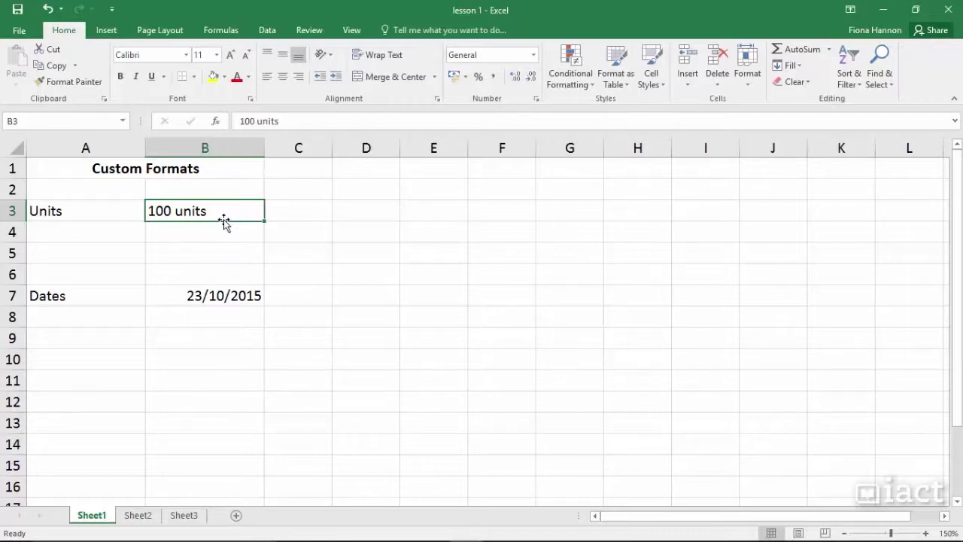
double_click(225, 213)
key(BackSpace)
key(BackSpace)
key(BackSpace)
key(BackSpace)
key(BackSpace)
key(BackSpace)
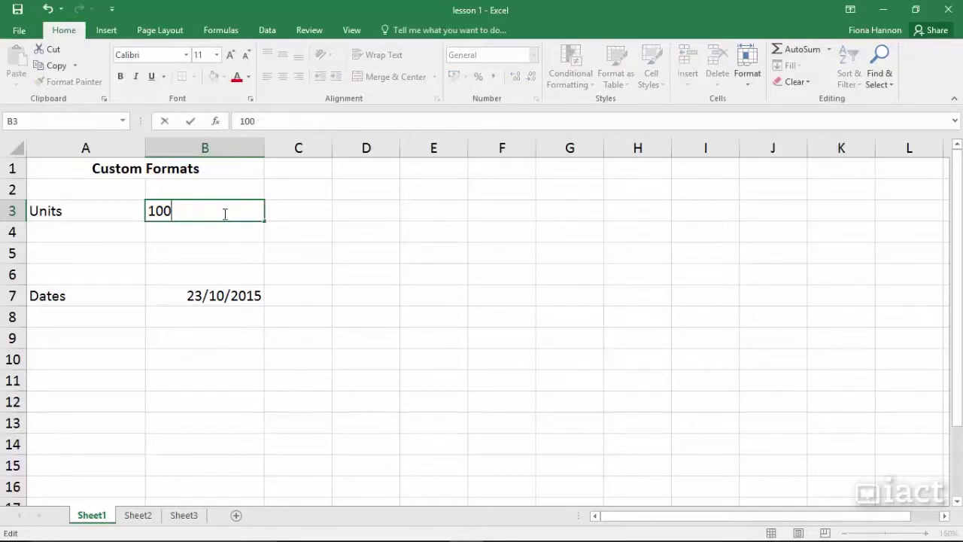
key(Return)
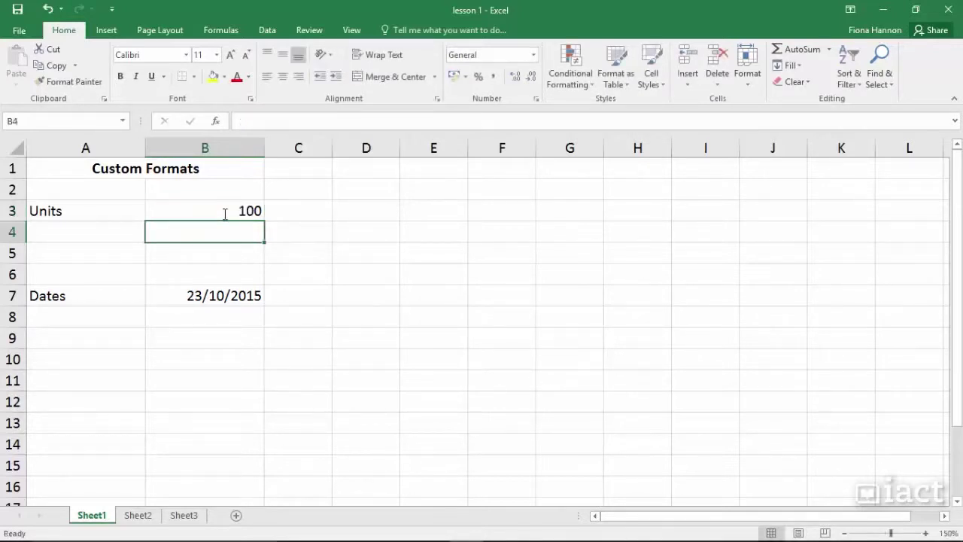
- Open the cell formatting settings for B3 and choose the Custom number category
click(223, 214)
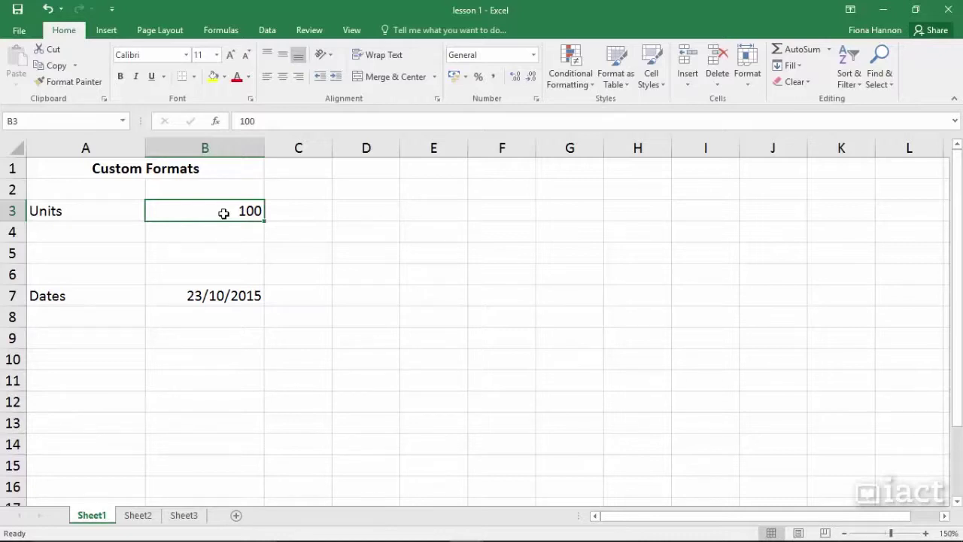
click(534, 56)
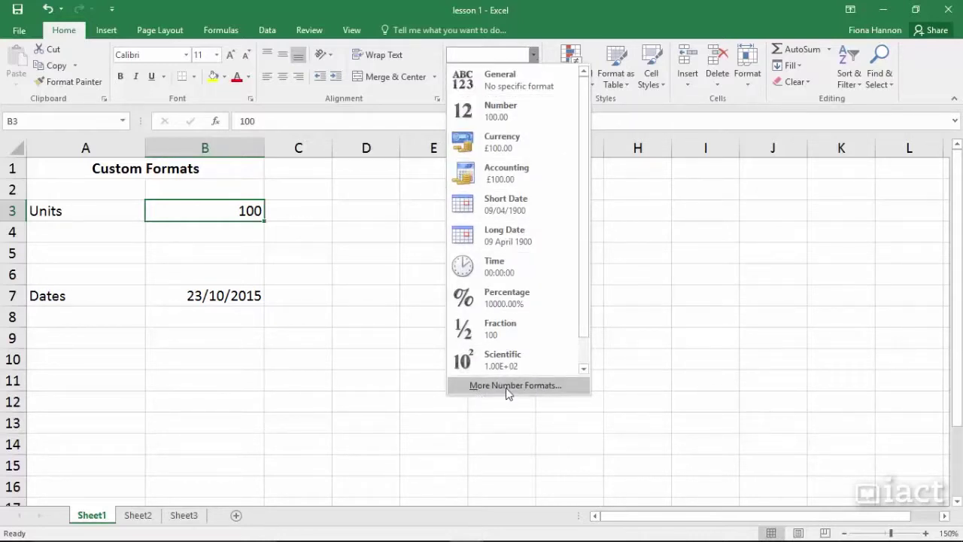
click(525, 386)
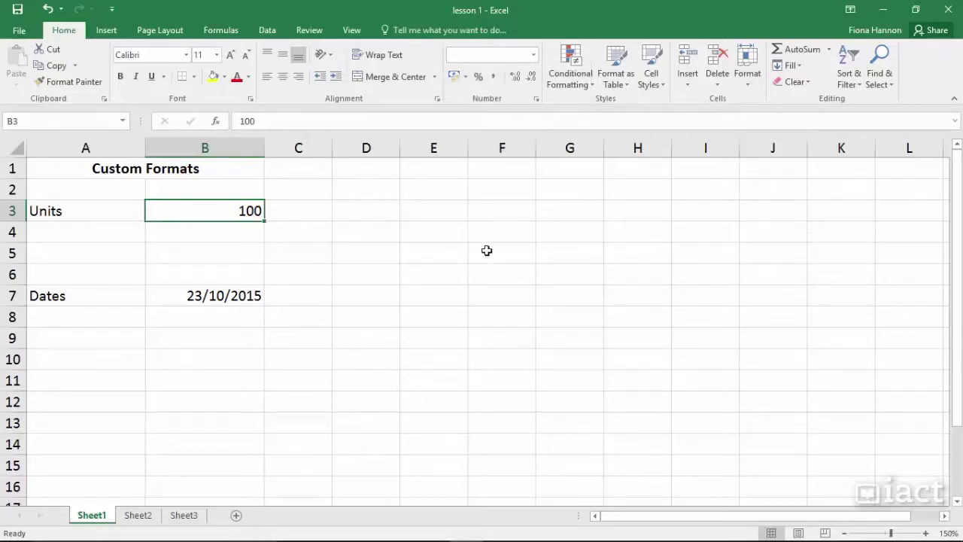
drag(438, 42, 371, 77)
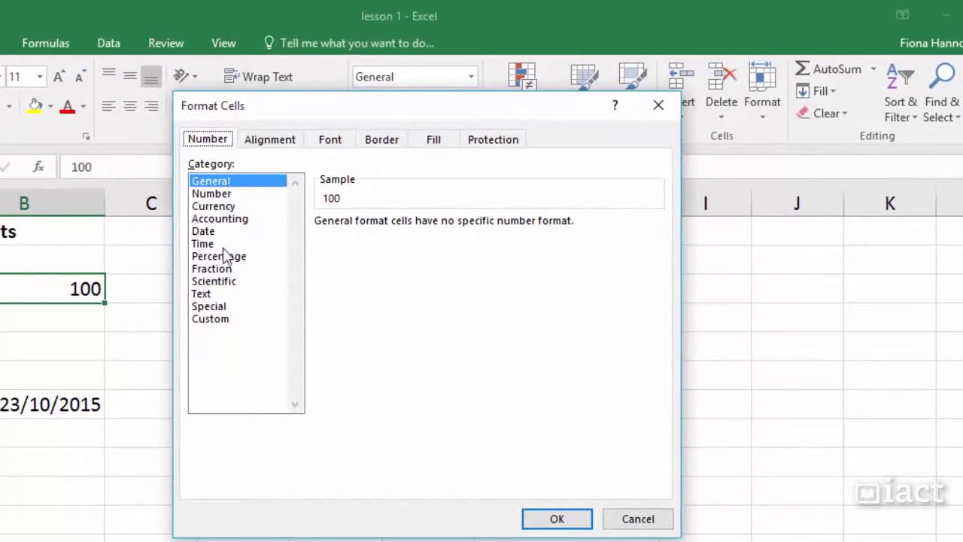
click(218, 324)
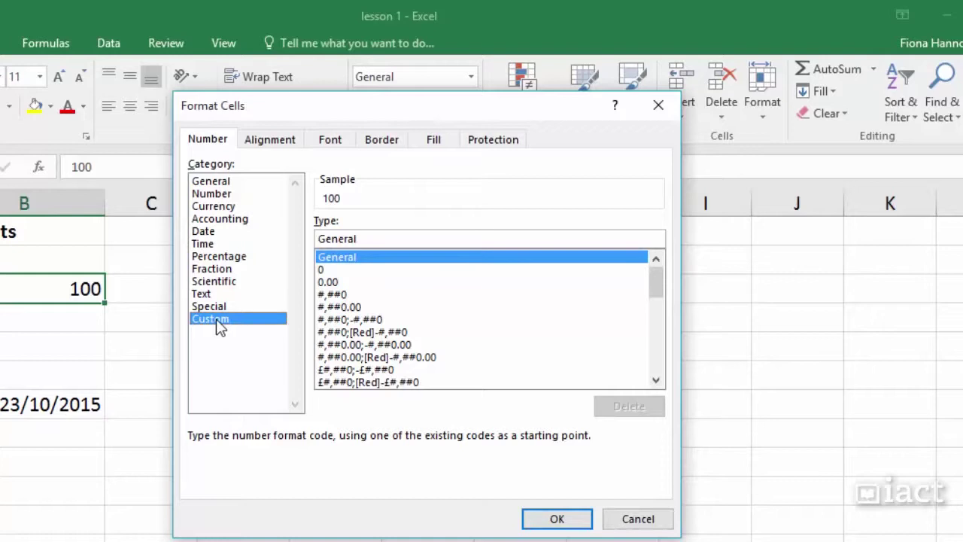
- Preview the custom number codes 0, 0.00, #,##0 and #,##0.00 on the value in B3
click(323, 270)
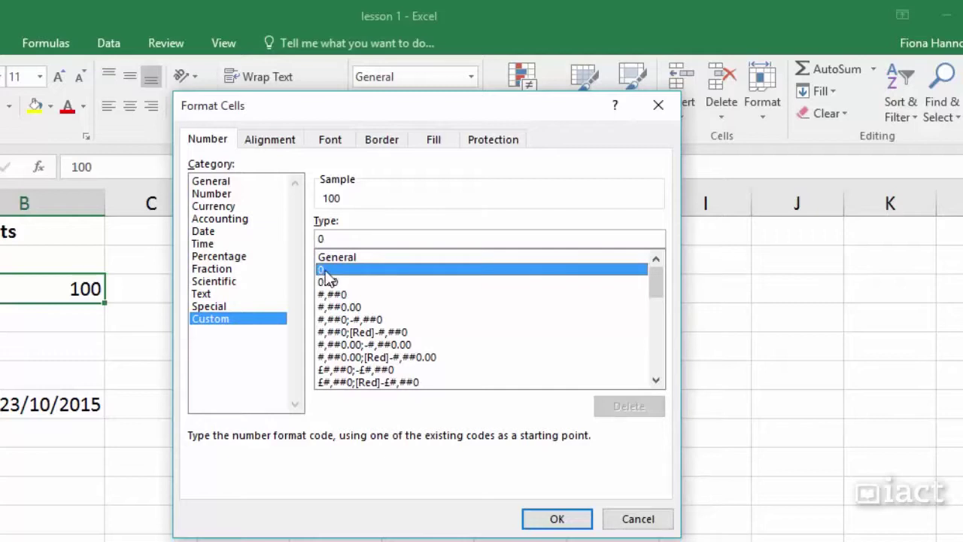
click(331, 282)
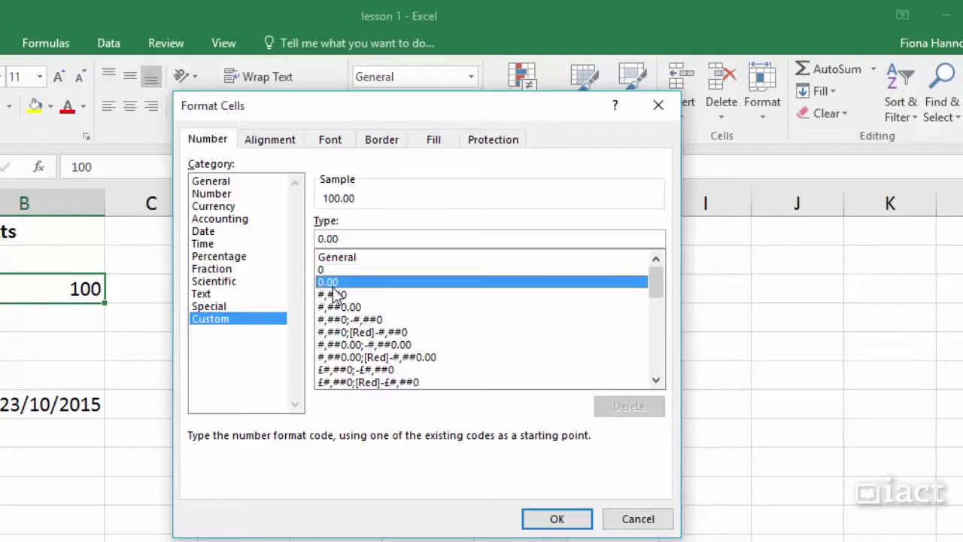
click(334, 295)
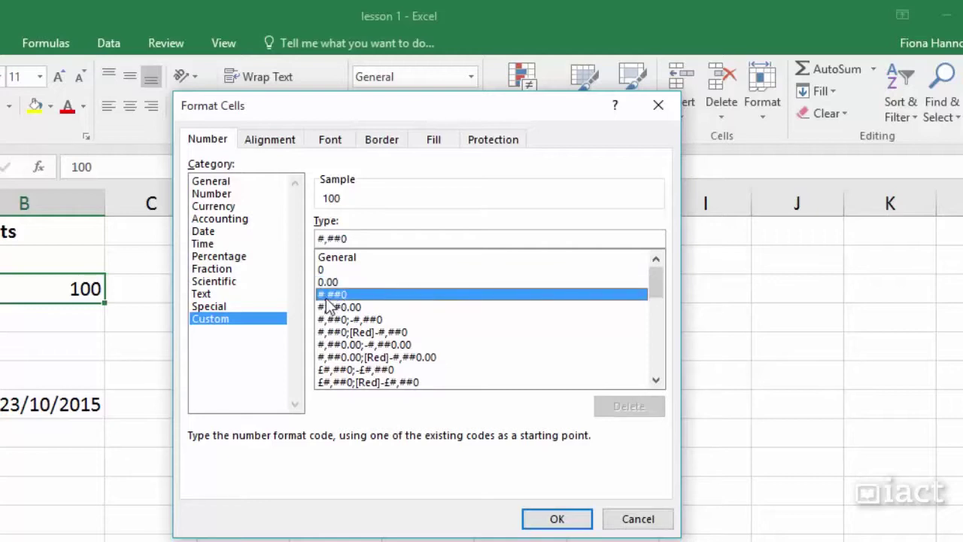
click(351, 308)
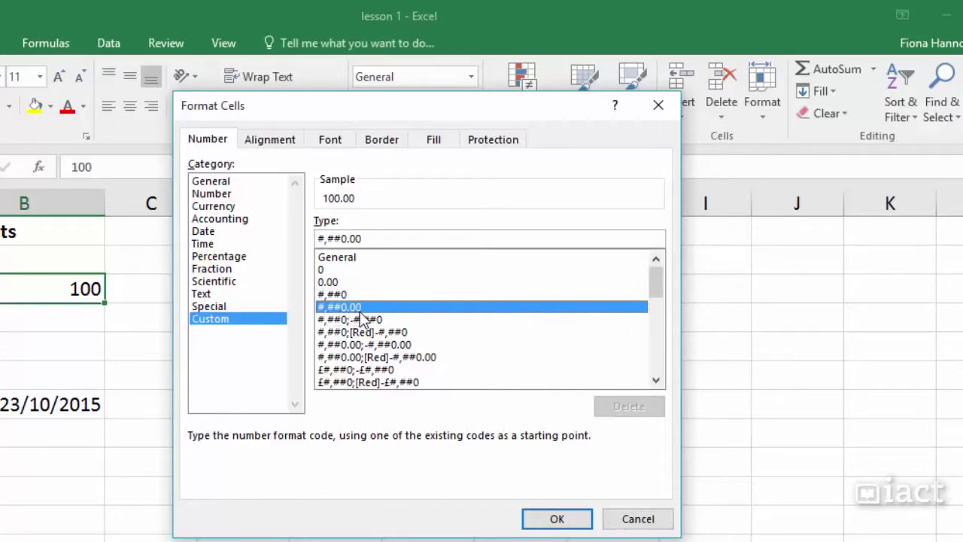
click(348, 295)
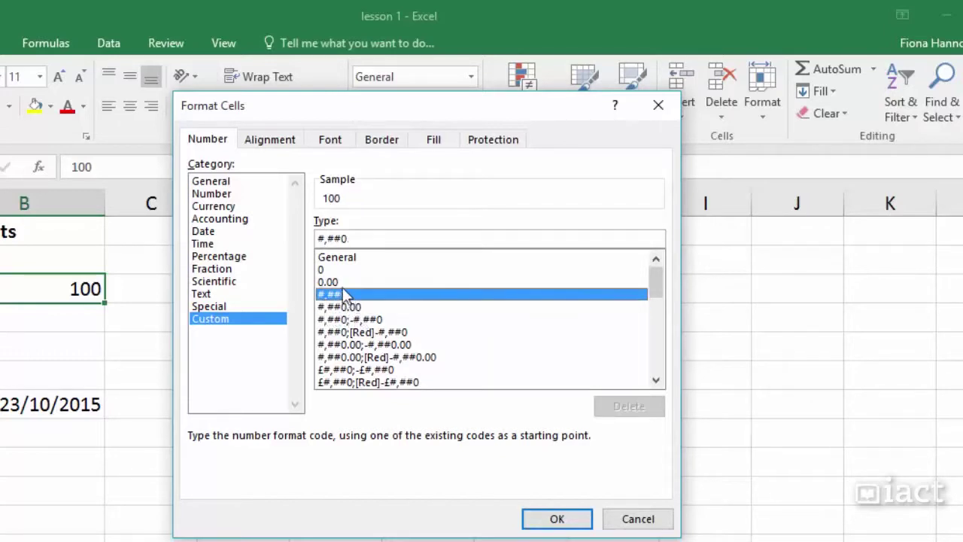
click(339, 283)
key(Up)
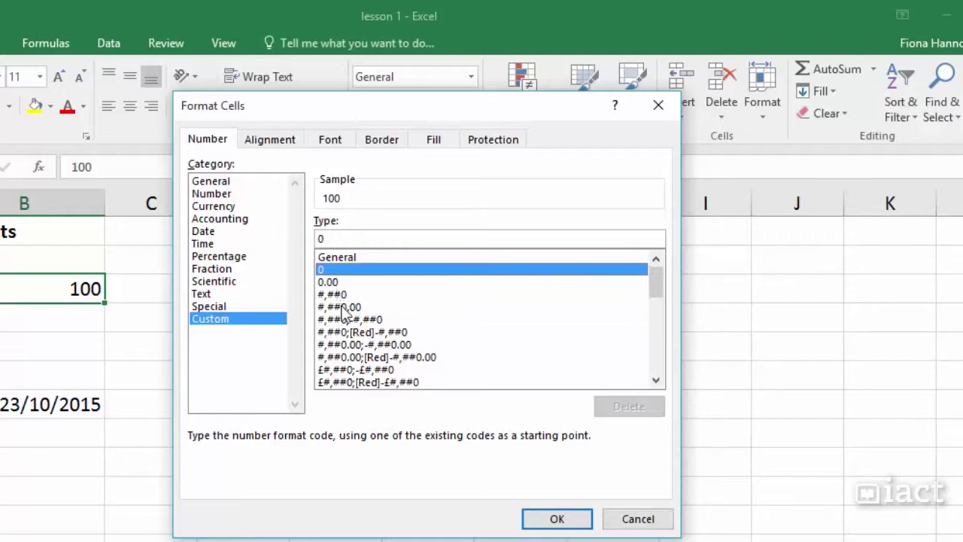
- Build the custom format #,##0.00 "units" from the #,##0.00 code and apply it to cell B3
click(340, 307)
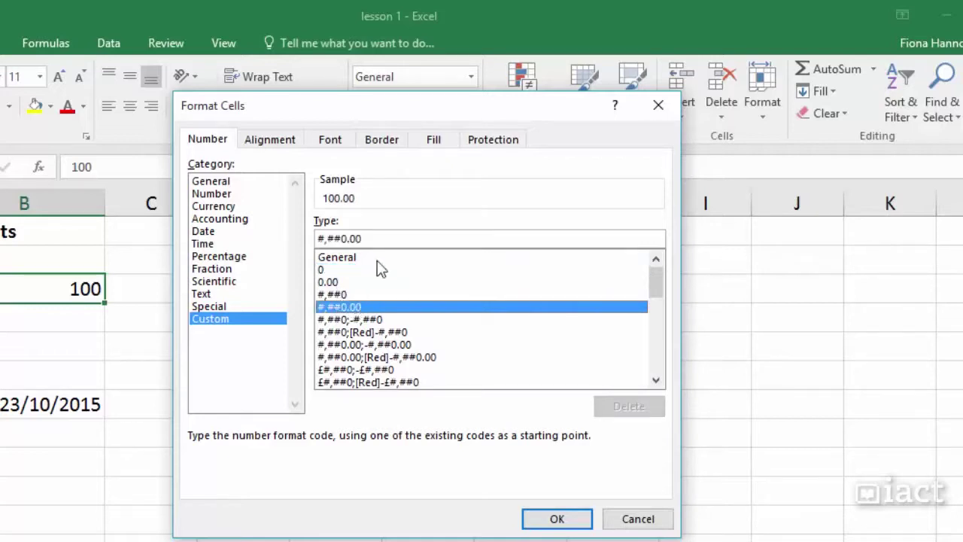
click(380, 238)
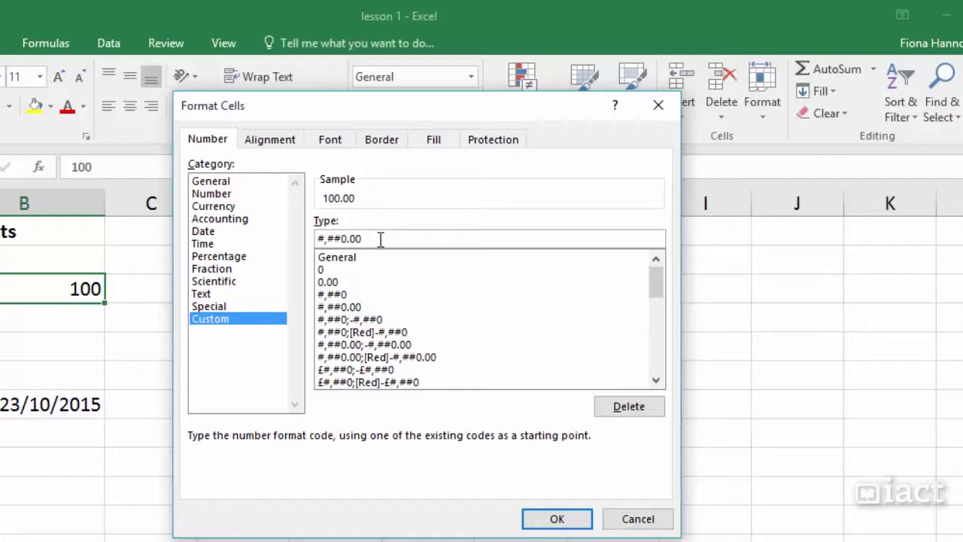
text("units")
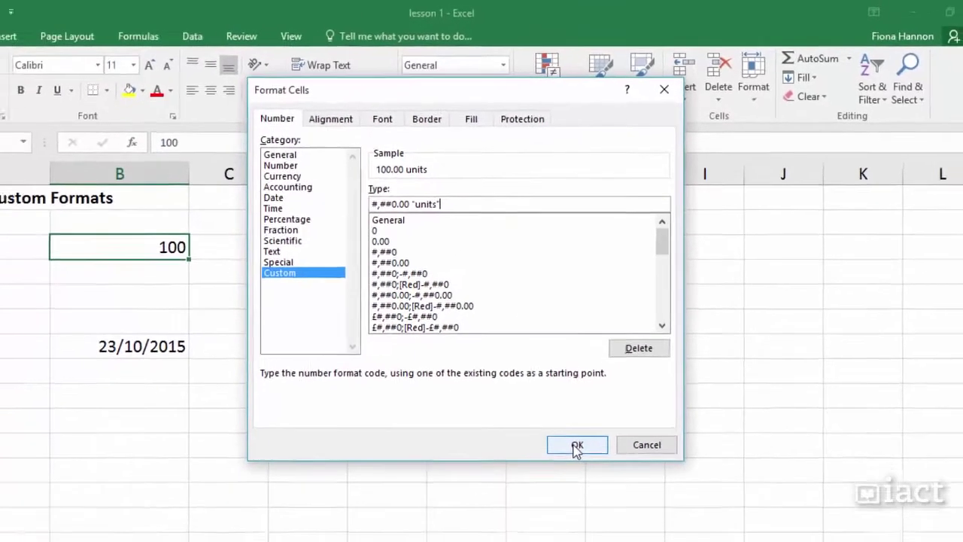
click(557, 519)
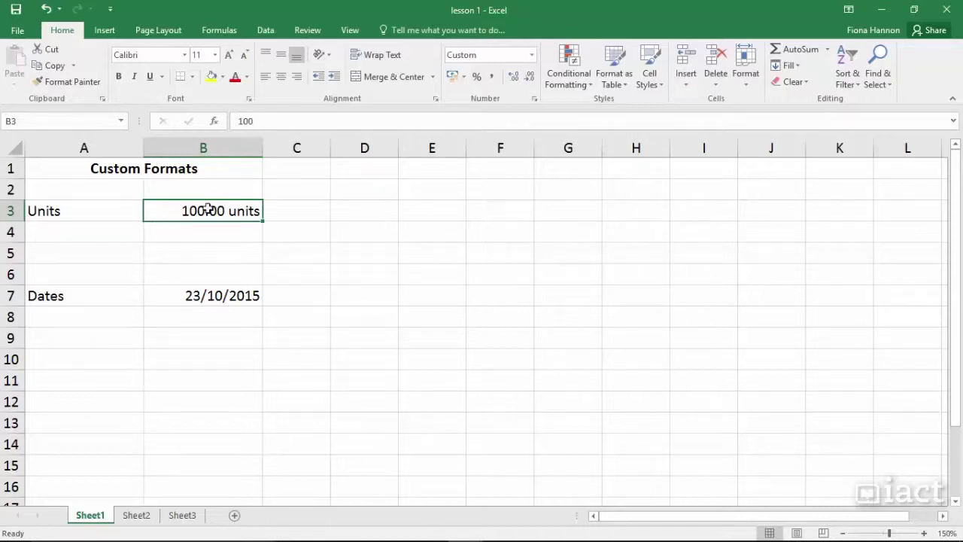
- Reopen the number format settings of B3 to examine its custom code, and close them without changes
click(531, 55)
click(527, 386)
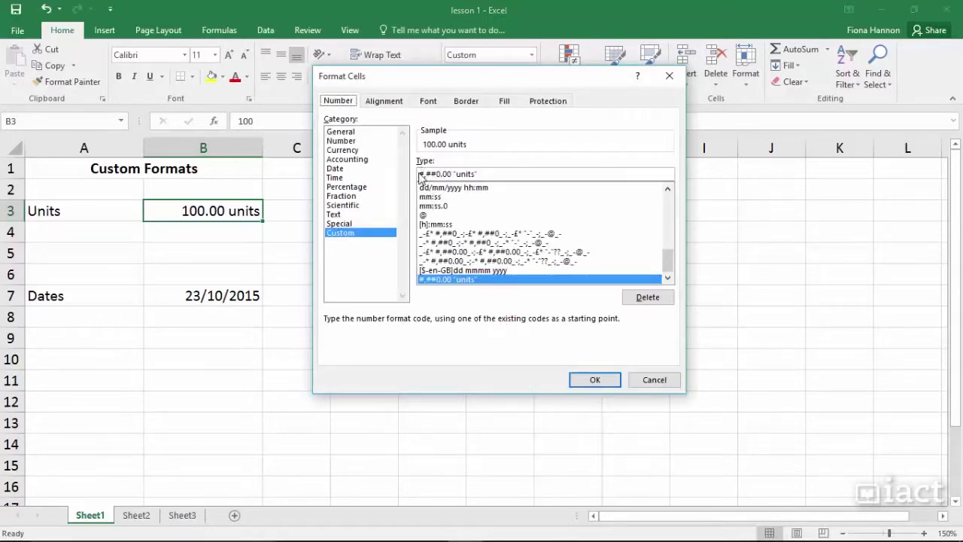
click(419, 174)
click(595, 379)
- Open the full number format settings for the date in cell B7
click(194, 298)
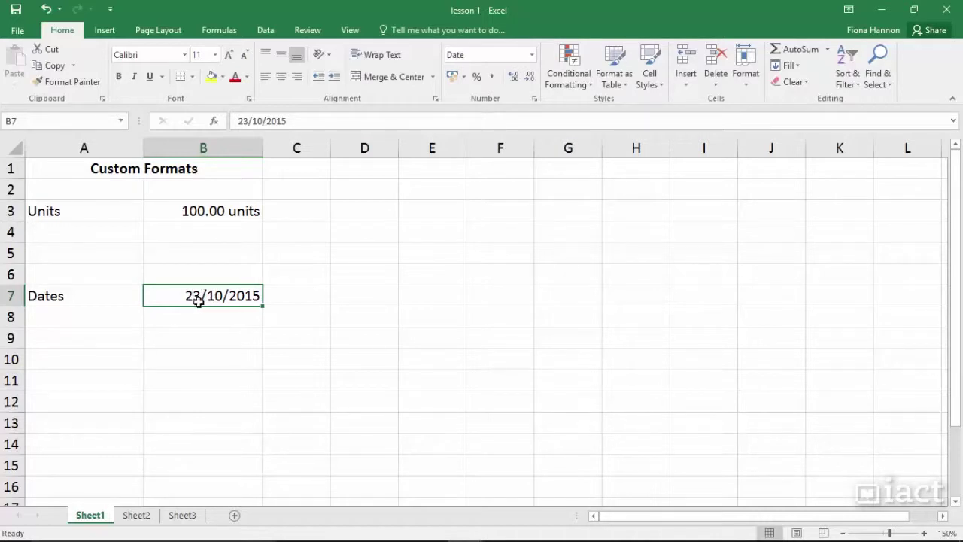
click(531, 55)
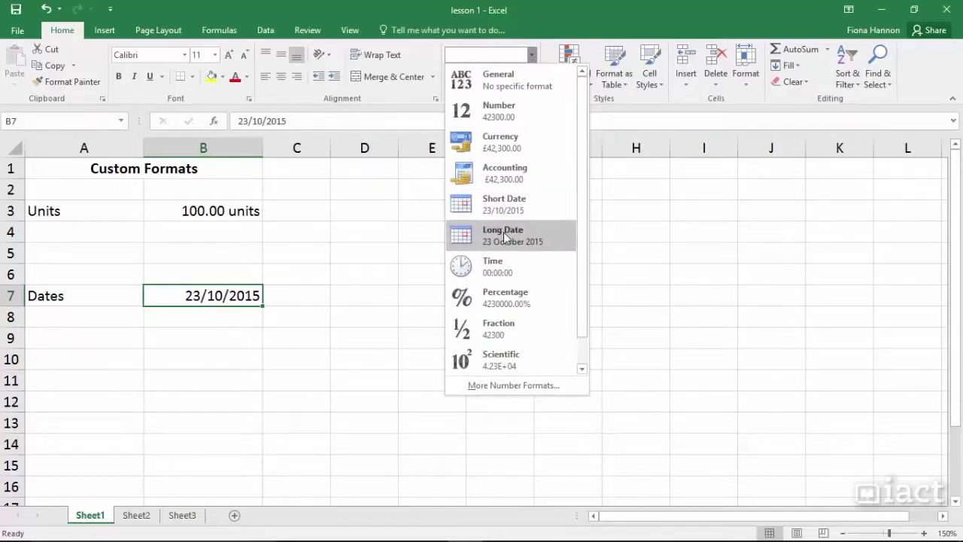
click(506, 389)
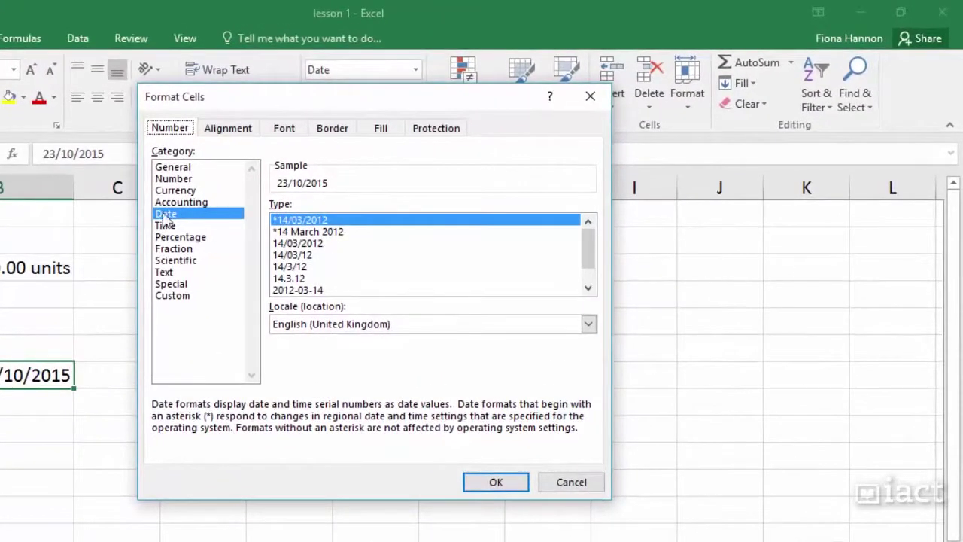
- Preview the long, short, dotted and year-first date types on the date in B7
click(304, 233)
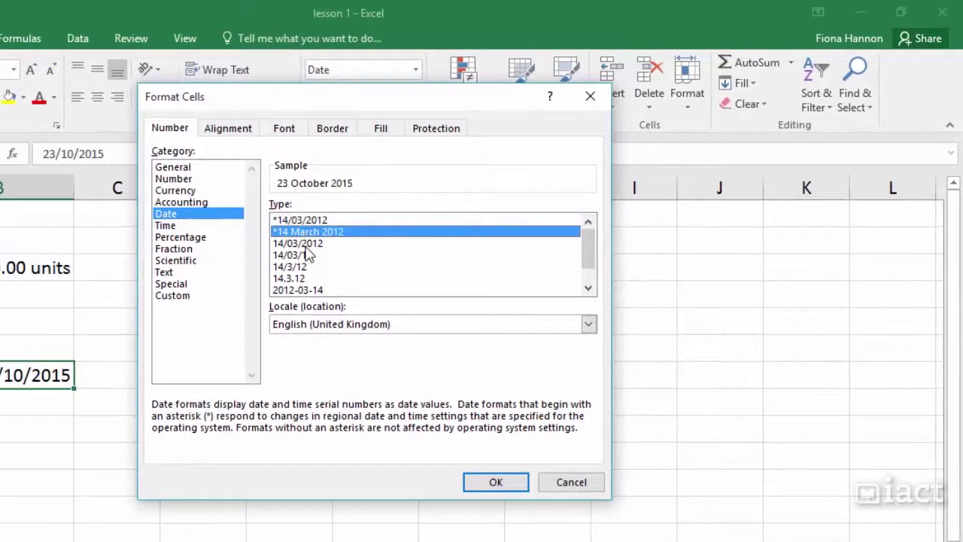
click(304, 245)
click(301, 256)
click(299, 267)
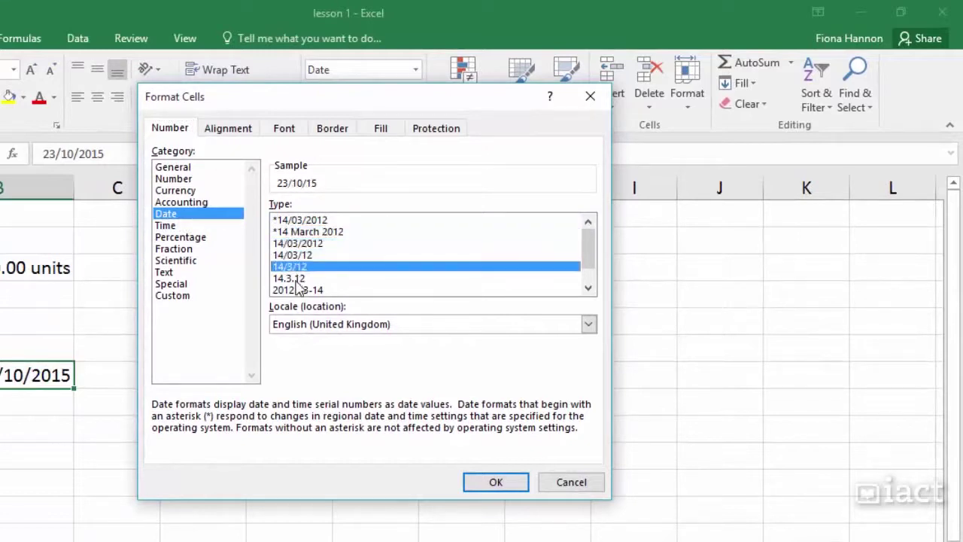
click(298, 278)
click(301, 290)
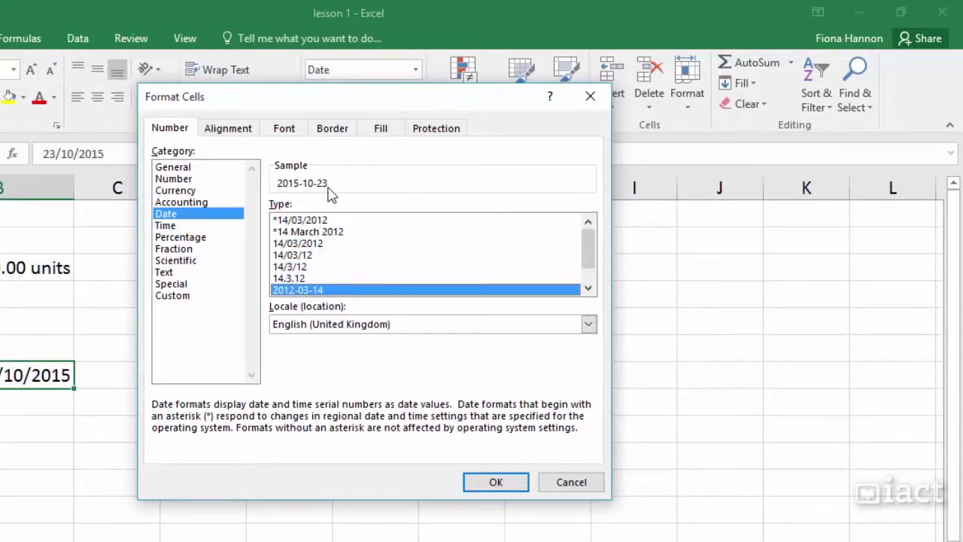
drag(589, 254, 589, 268)
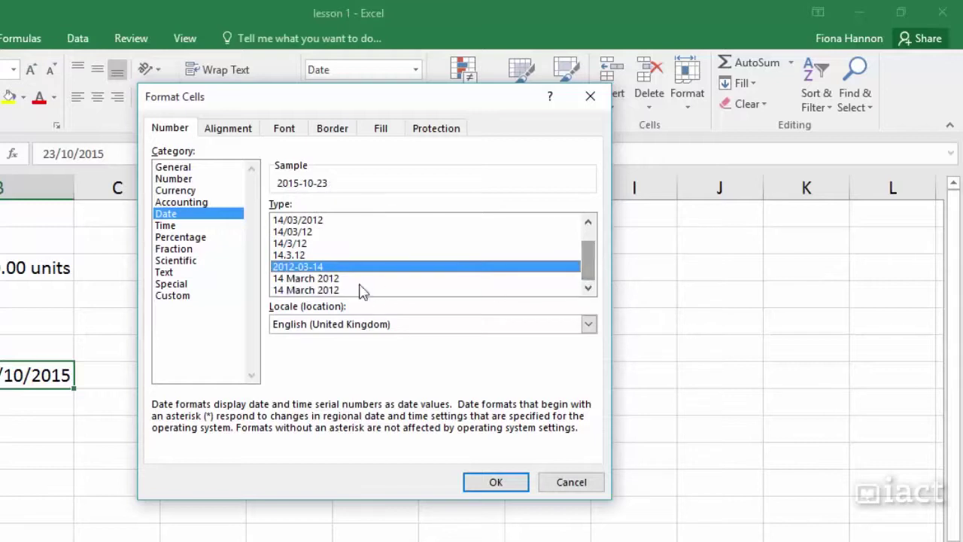
click(334, 279)
click(334, 291)
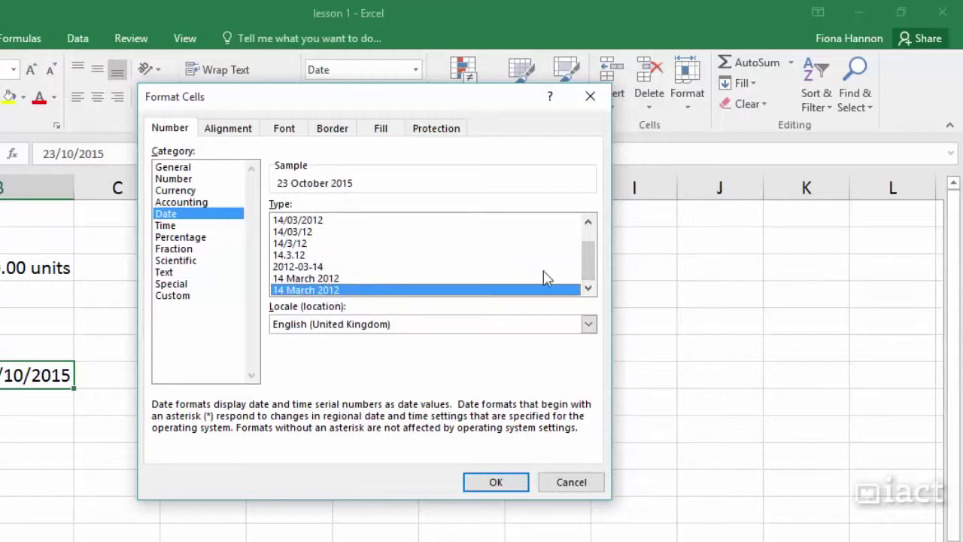
drag(593, 264, 594, 243)
click(346, 265)
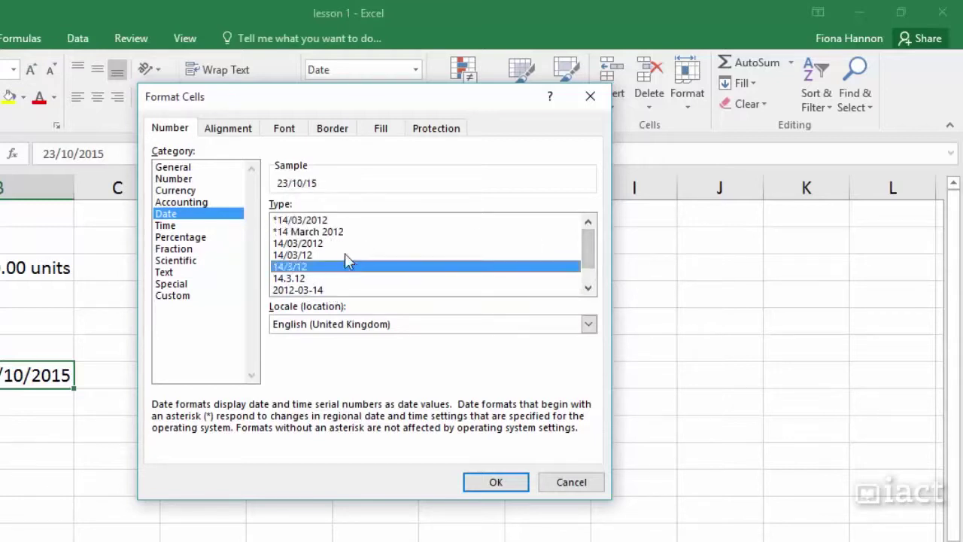
click(324, 232)
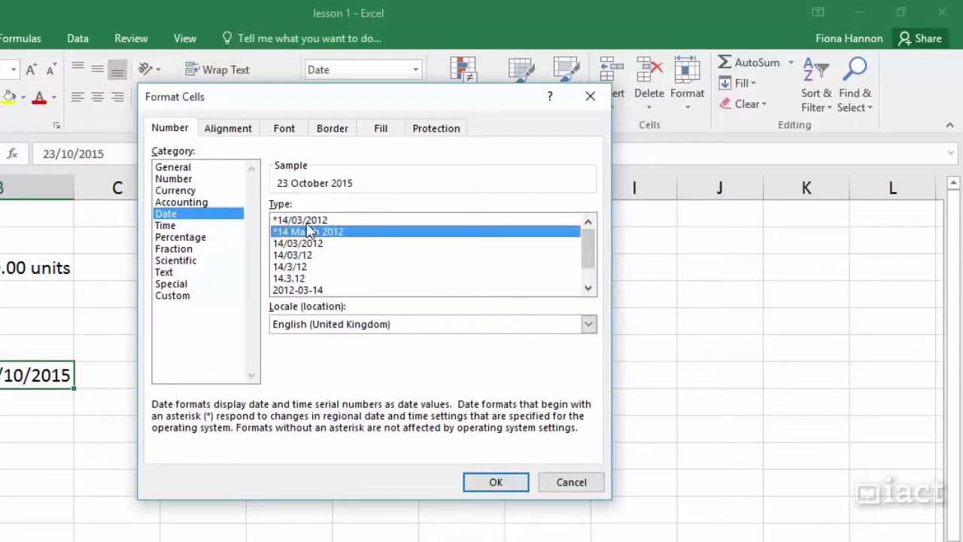
- Switch cell B7 to the Custom number format category and clear the existing format code
click(172, 296)
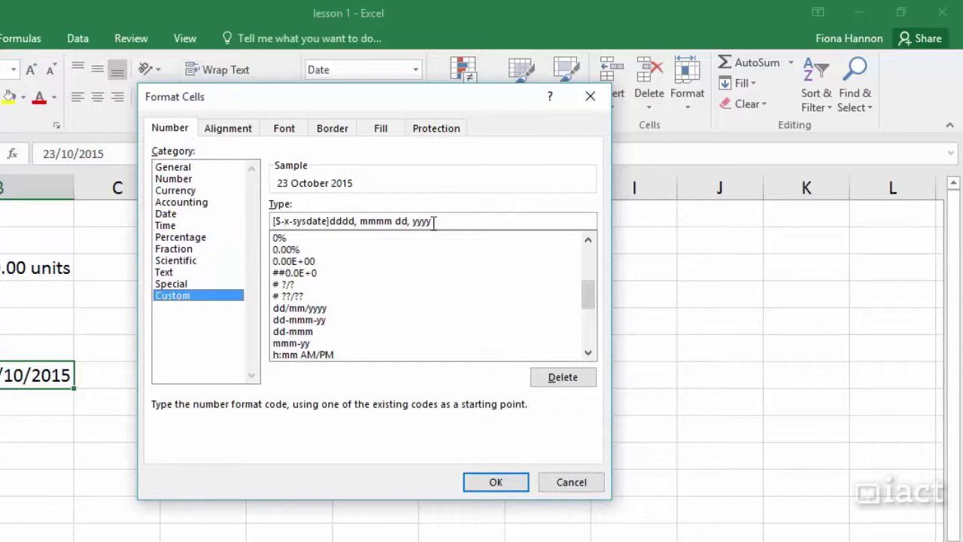
drag(444, 220, 256, 221)
key(BackSpace)
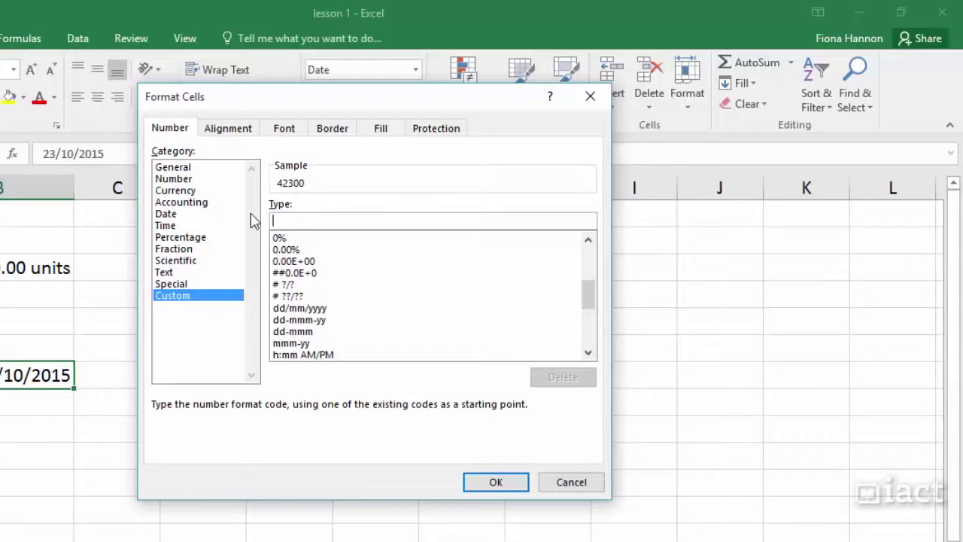
- Build the custom date code dddd dd mmmm yyyy for the date in cell B7
text(d)
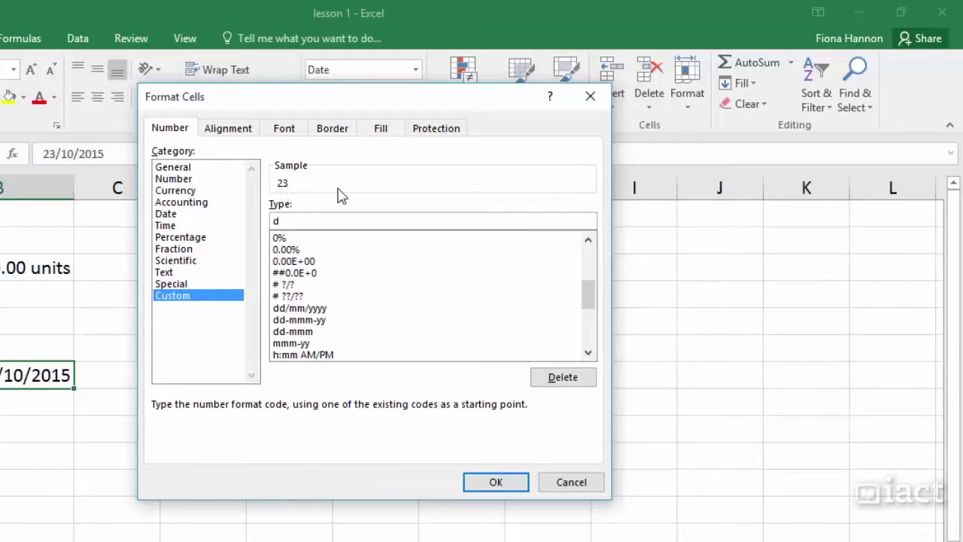
text(d)
text(ddd dd)
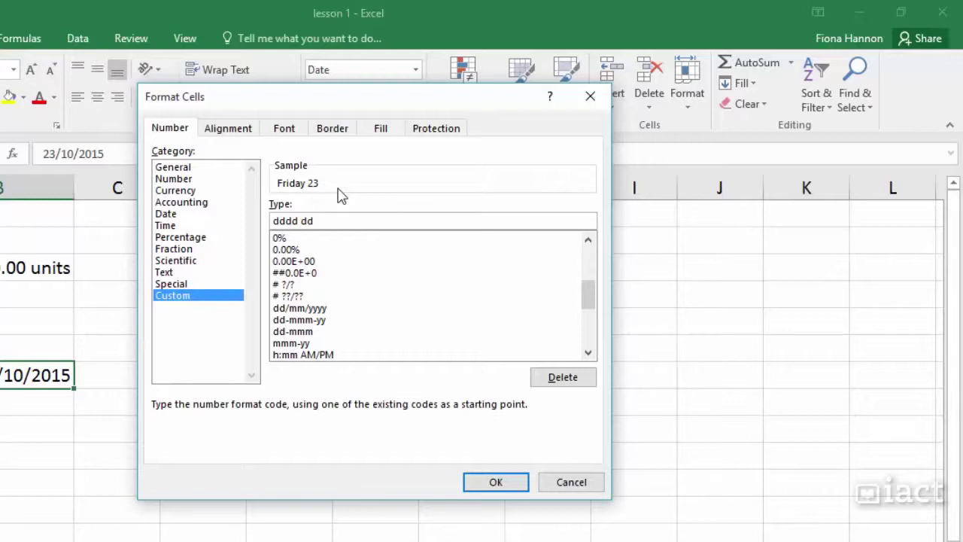
text(mmmm)
text(yyyy)
- Replace the custom date code with mmm-yy and apply it to cell B7
drag(390, 223, 253, 221)
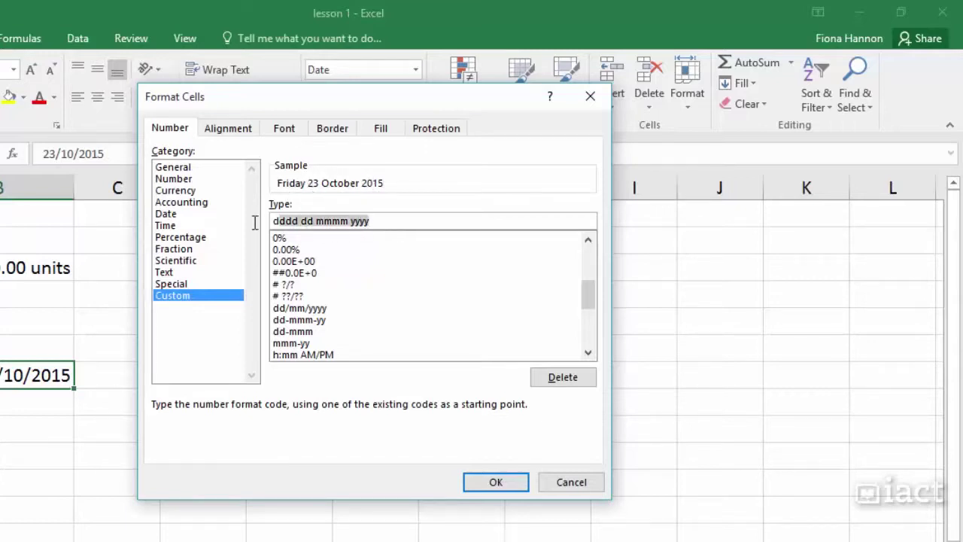
key(BackSpace)
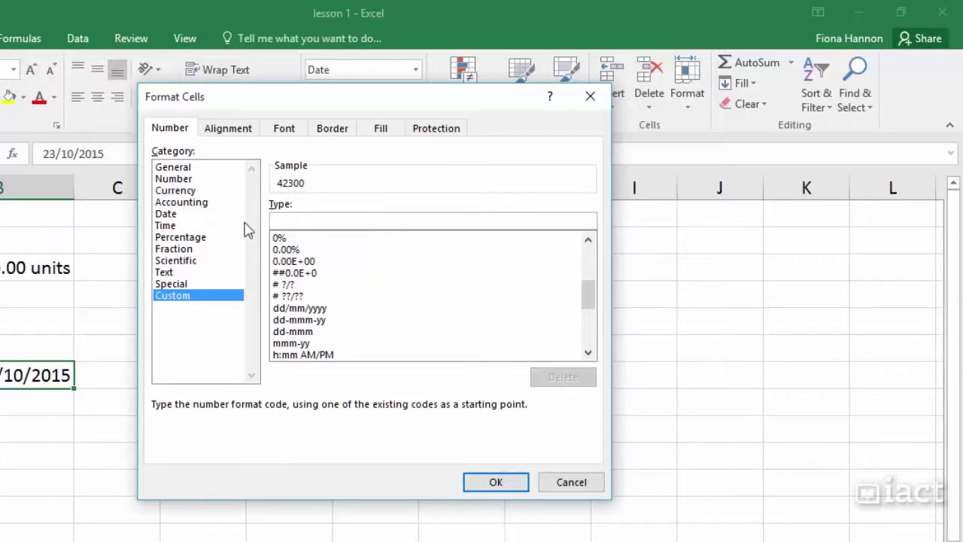
text(mmm-yy)
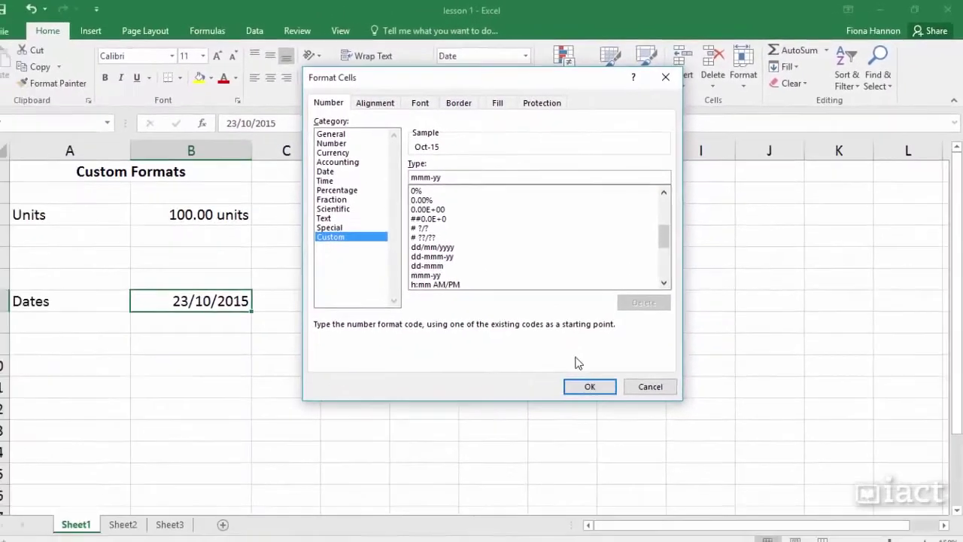
click(596, 380)
click(209, 357)
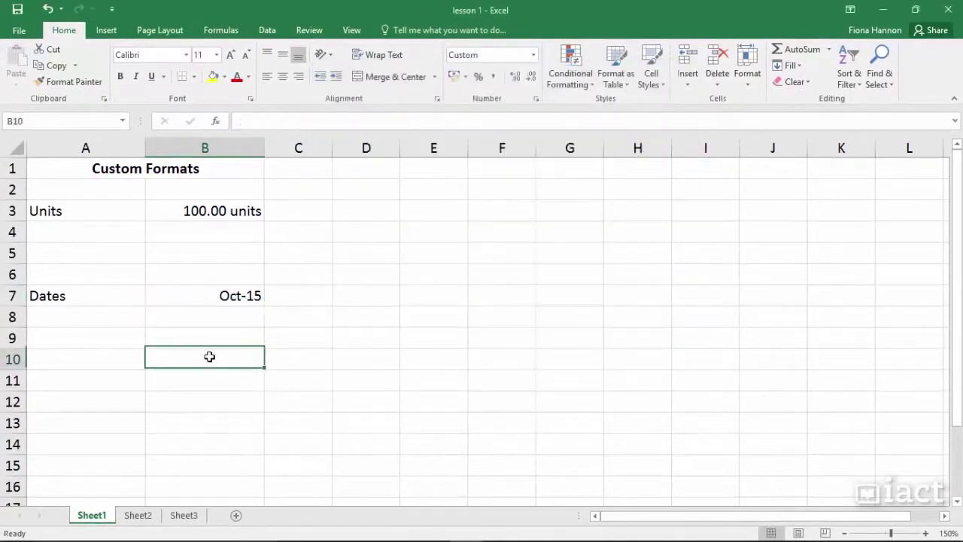
- Examine the stored date behind cell B7 and the preset number formats offered for it, without changing the format
click(209, 294)
click(226, 354)
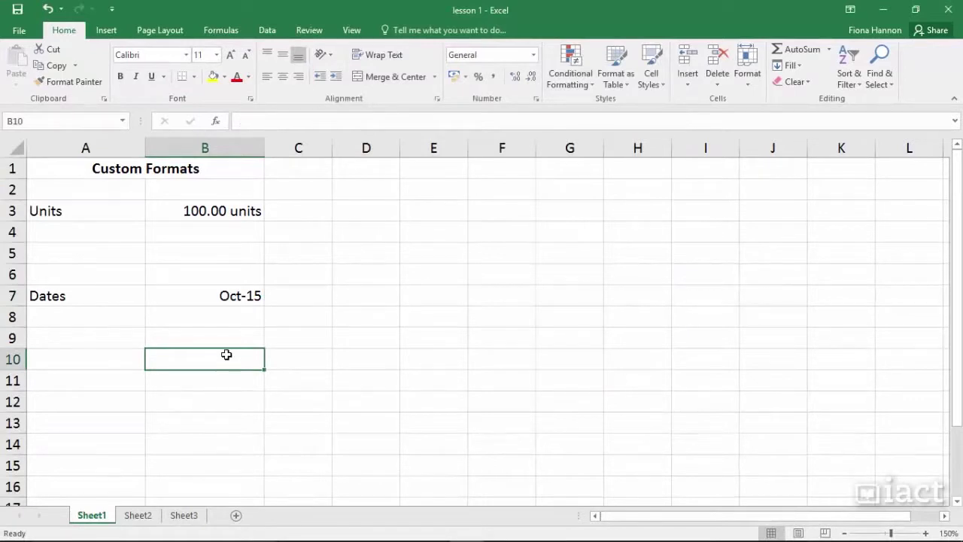
click(213, 299)
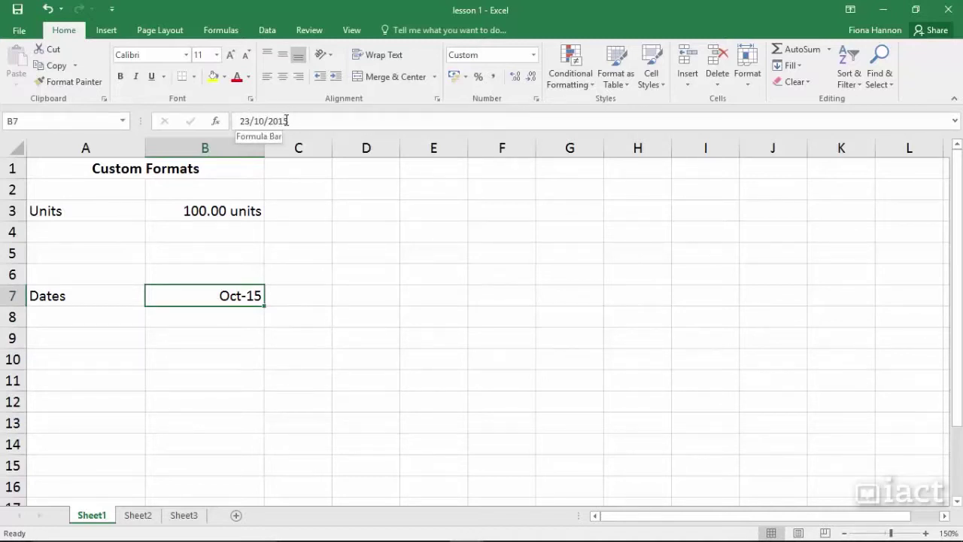
click(533, 55)
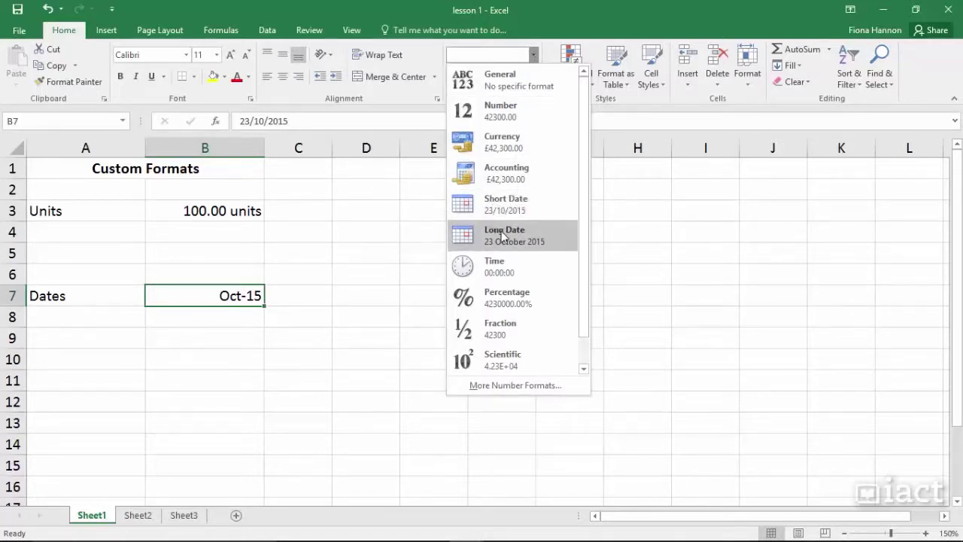
click(535, 57)
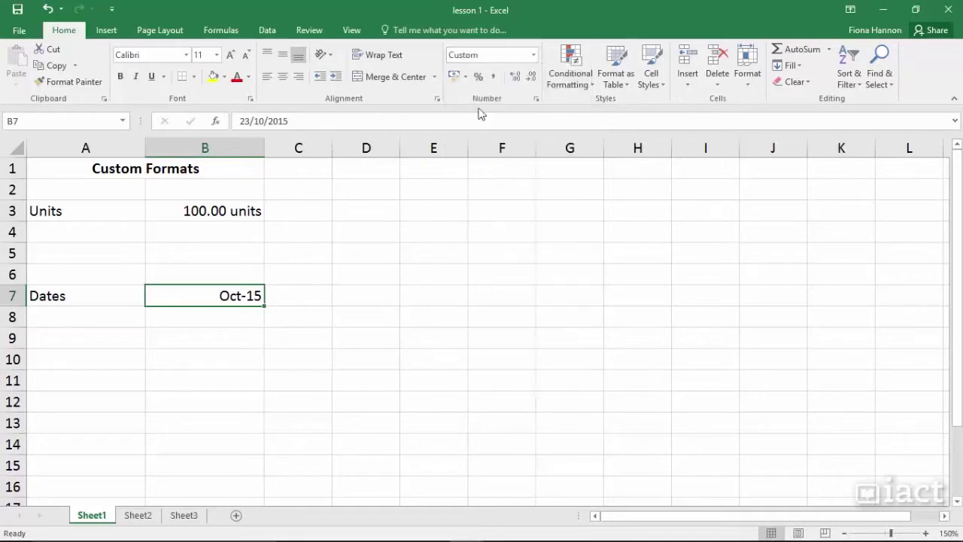
click(348, 293)
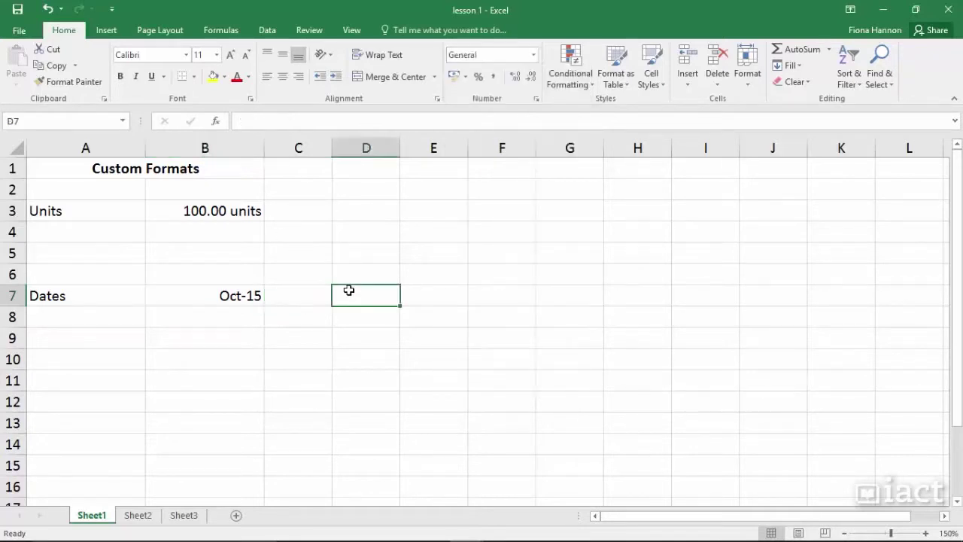
- Compare the underlying values and number format categories of cells B3 and B7
click(249, 213)
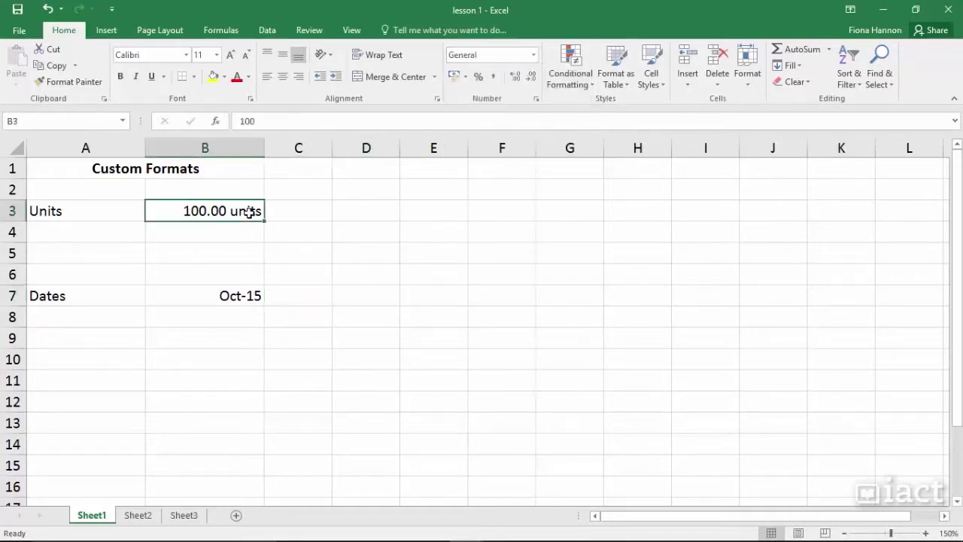
click(242, 294)
click(242, 212)
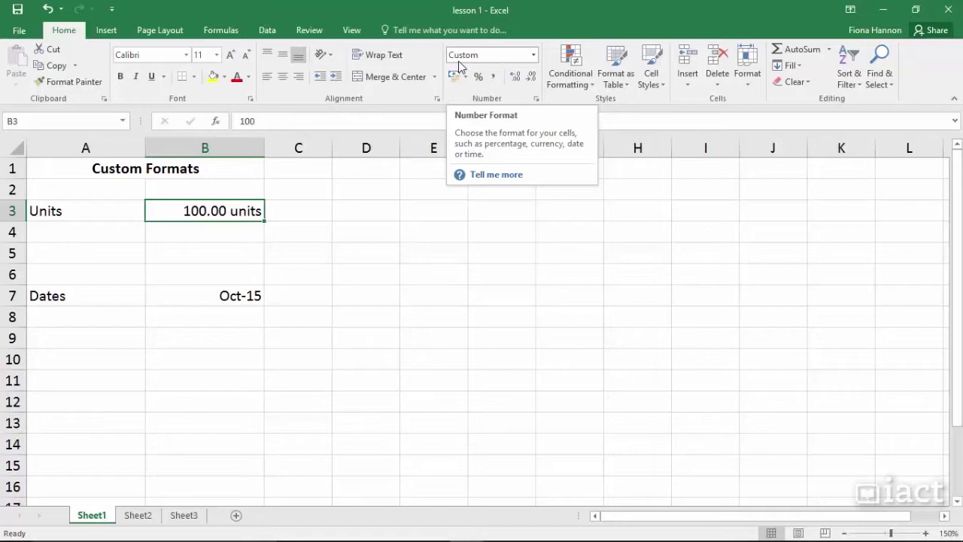
click(351, 207)
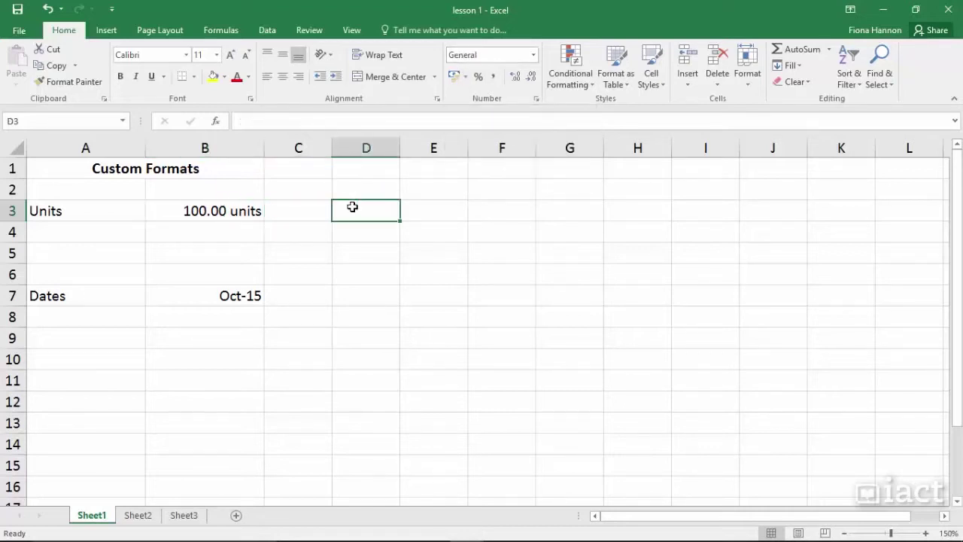